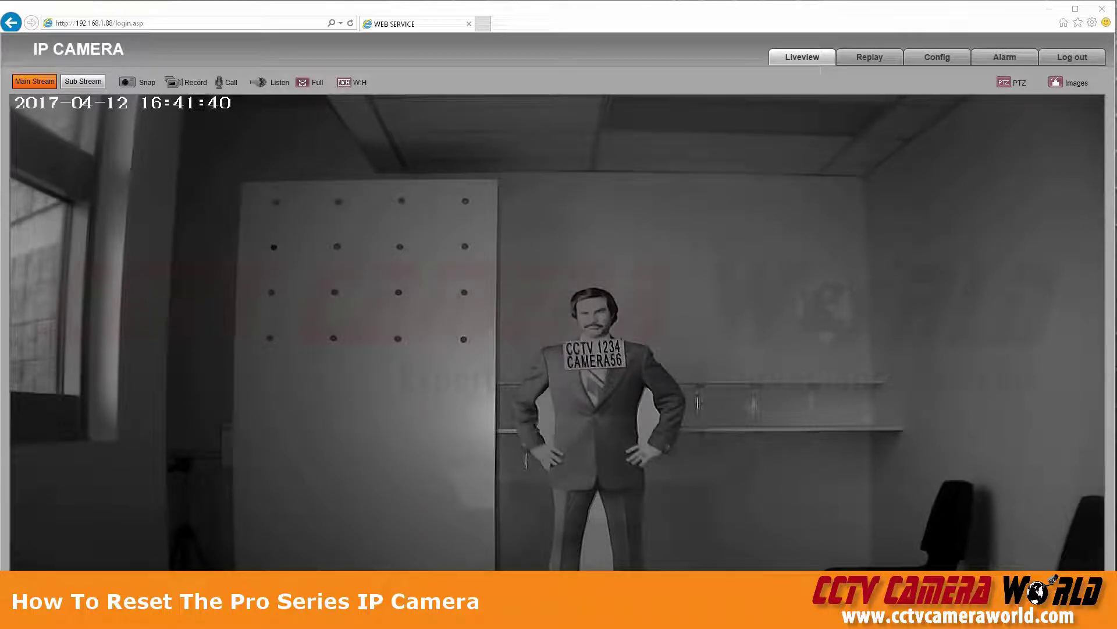
# Step: Go to the Restore page under Config > System
pyautogui.click(921, 60)
pyautogui.click(49, 217)
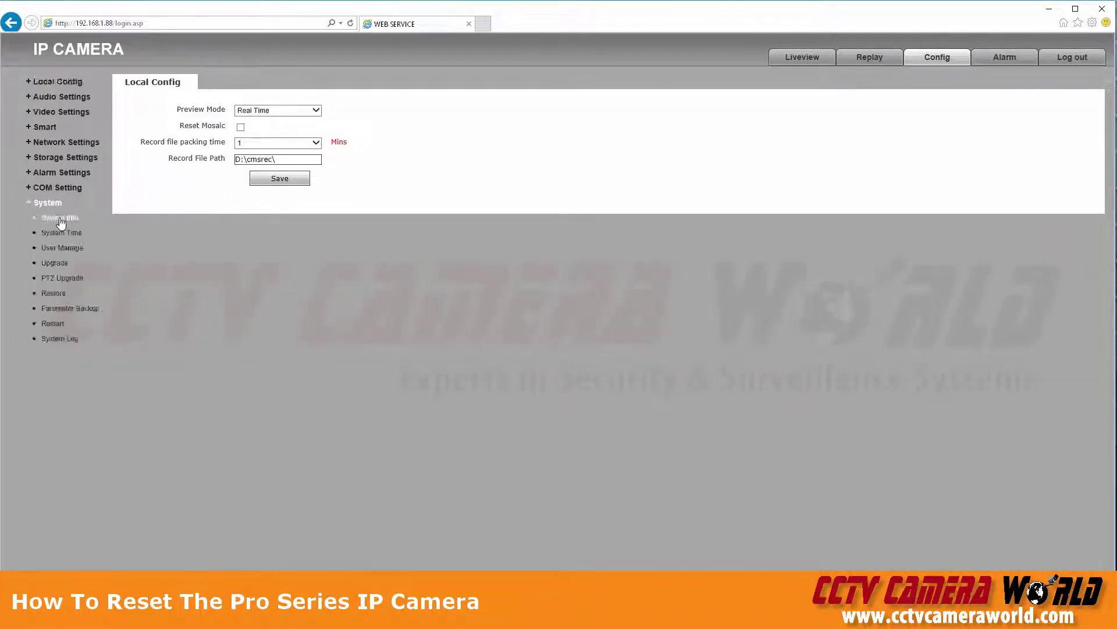
pyautogui.click(55, 294)
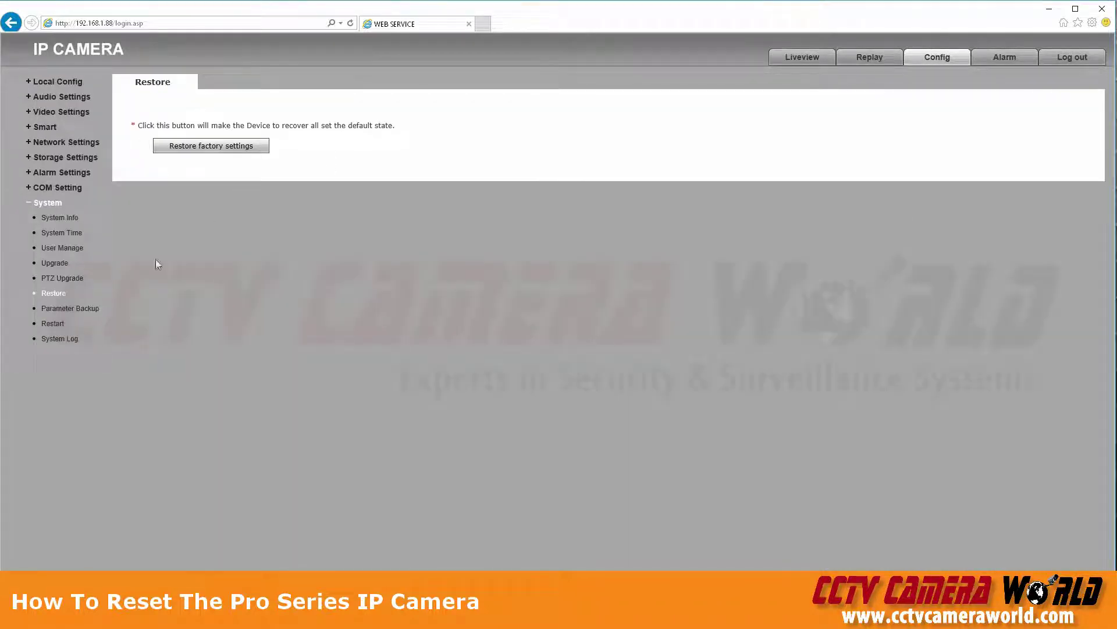
# Step: Restore factory settings, confirming with the admin password, and wait for the restart
pyautogui.click(230, 150)
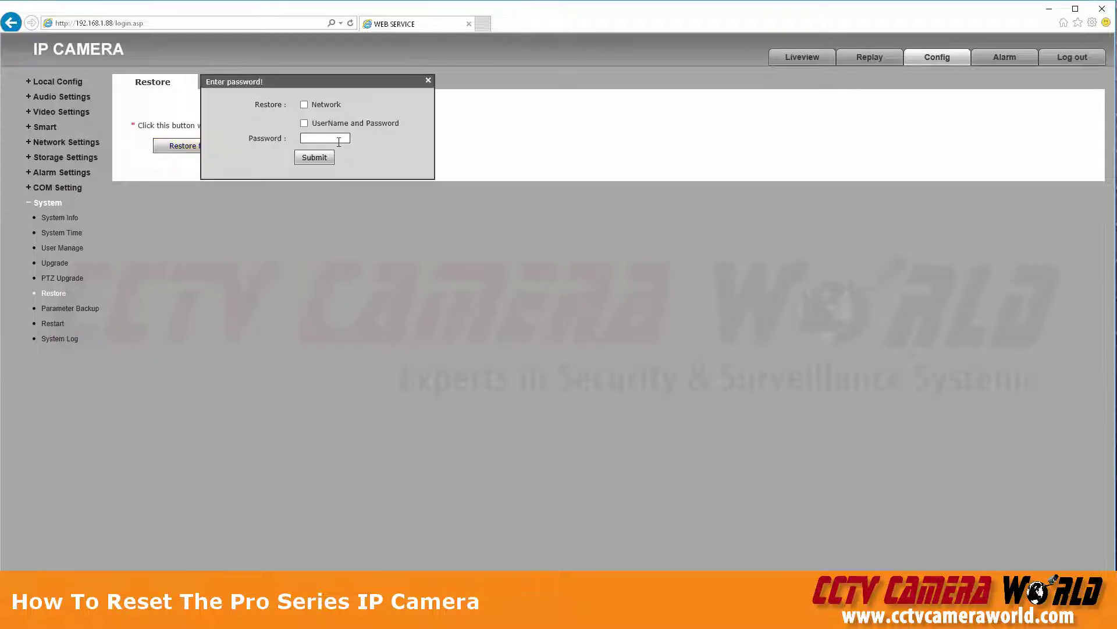
pyautogui.click(339, 141)
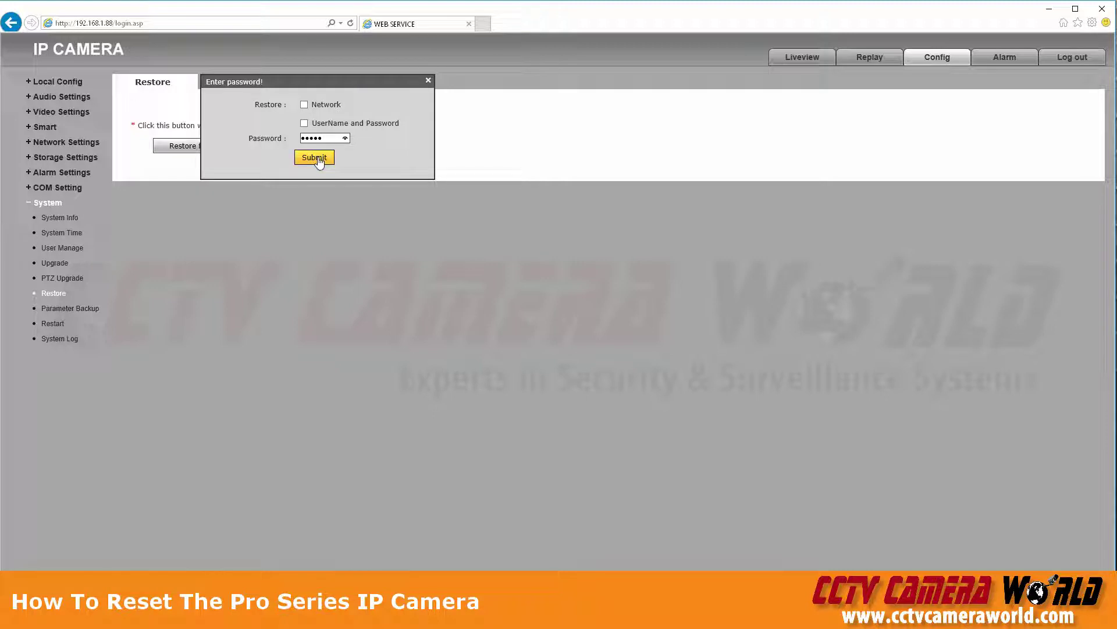
pyautogui.click(317, 158)
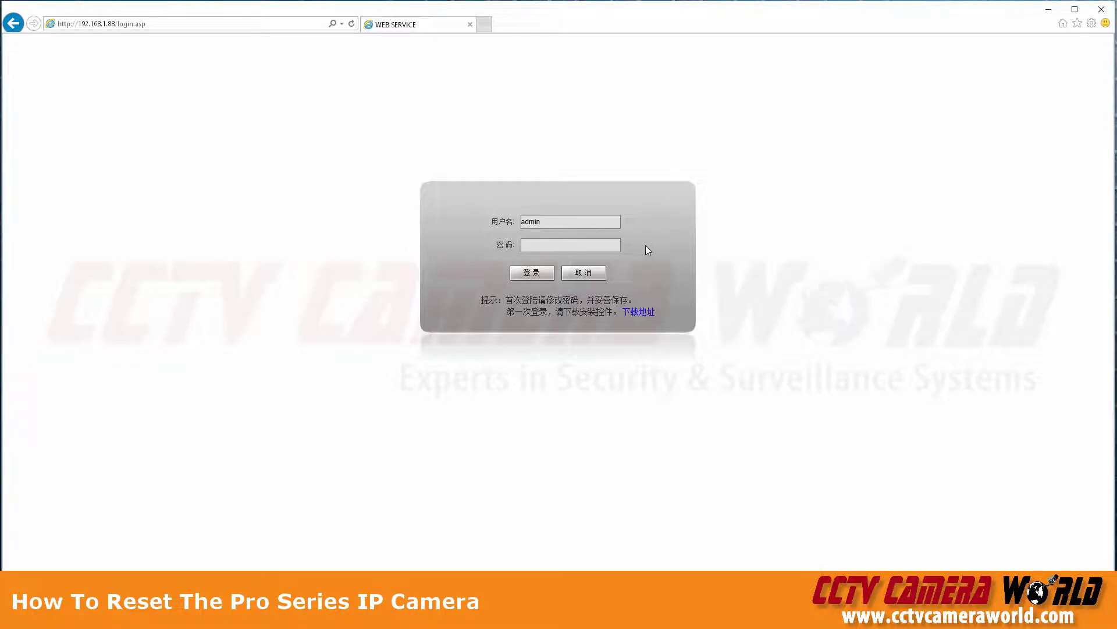
# Step: Log in again with the admin password on the Chinese login page
pyautogui.hotkey('shift', 'Tab')
pyautogui.press('Tab')
pyautogui.click(544, 276)
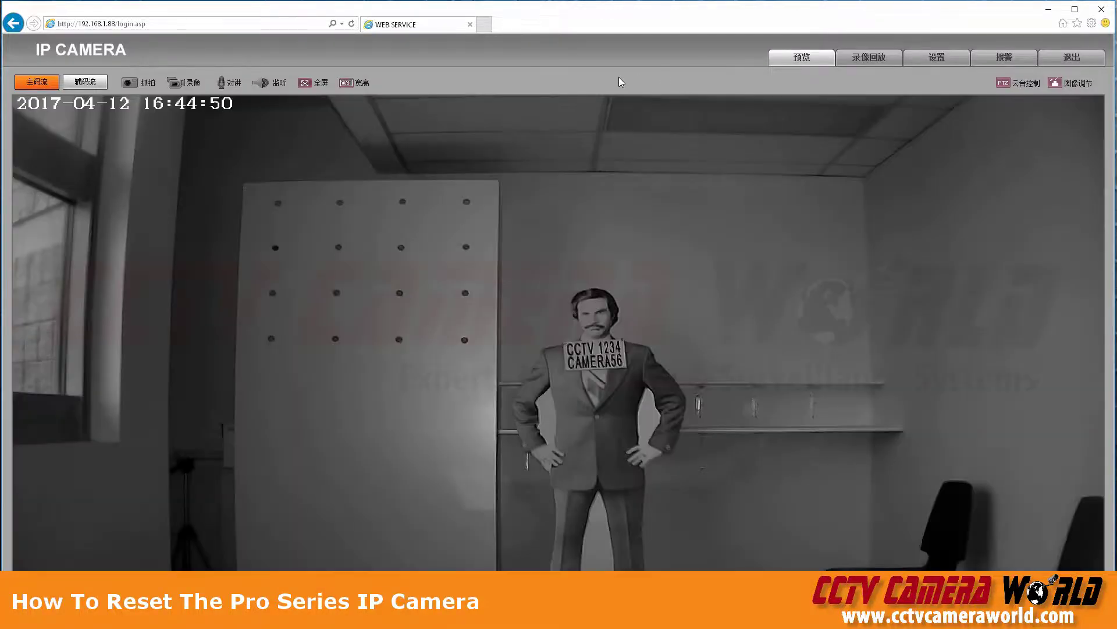
# Step: Open 系统信息 under 系统参数, showing device name IPC1000 and Simplified Chinese language
pyautogui.click(935, 67)
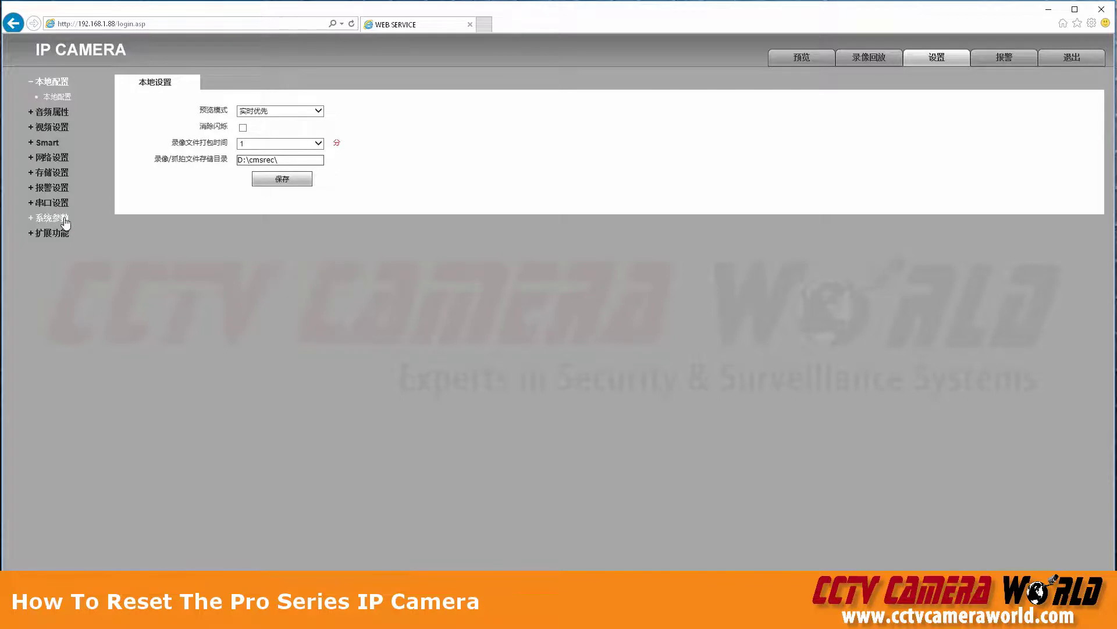
pyautogui.click(65, 220)
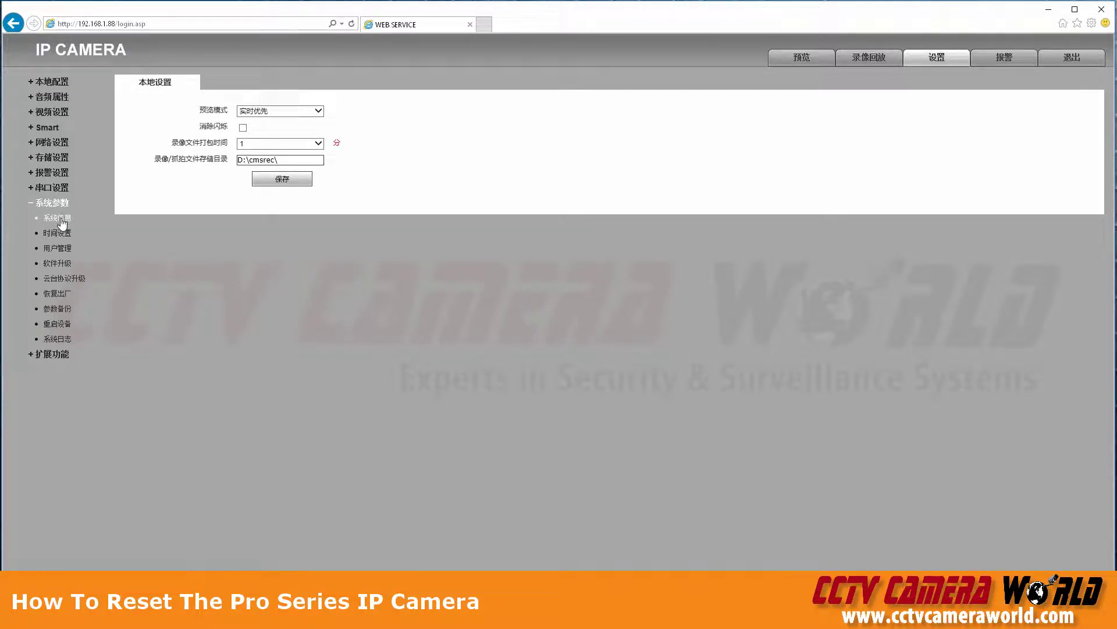
pyautogui.click(63, 226)
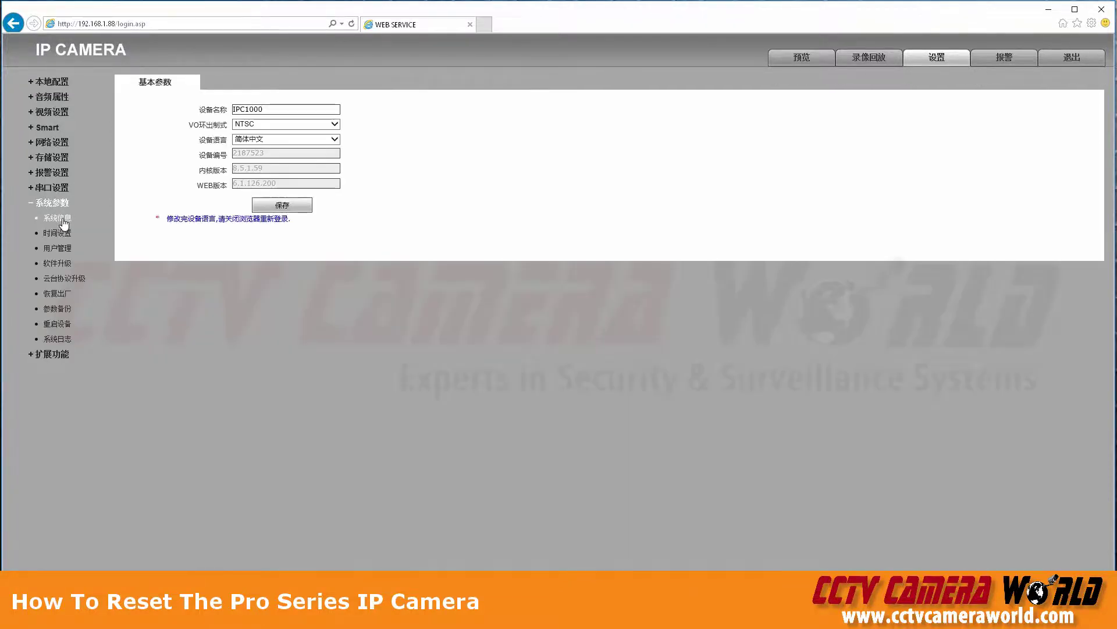
# Step: Set the device language to English, save it, and log out to reload
pyautogui.click(270, 140)
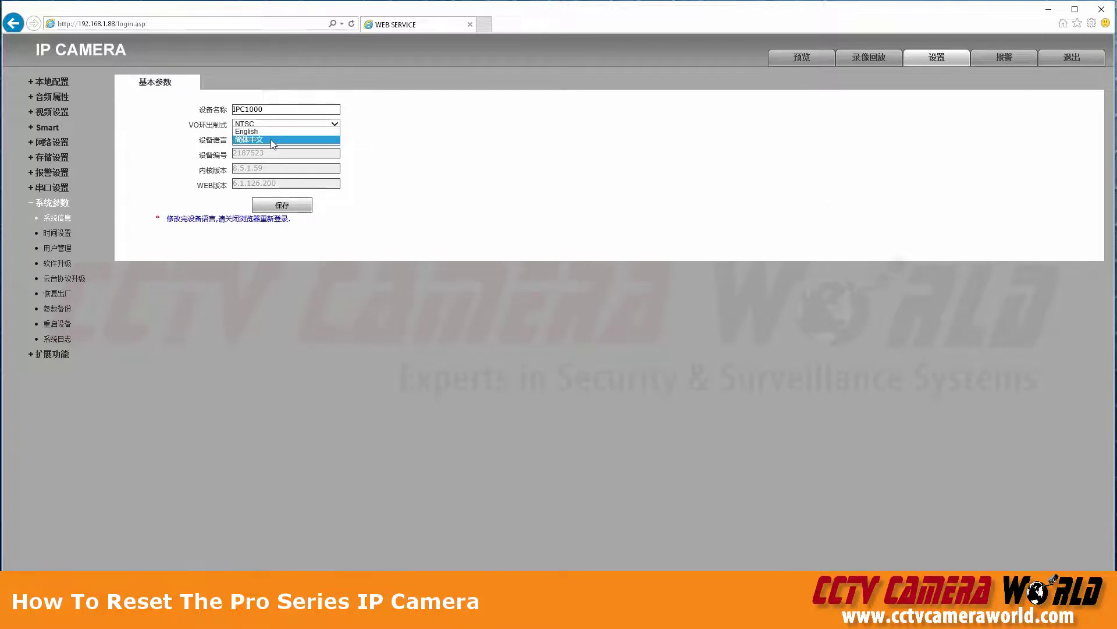
pyautogui.click(271, 135)
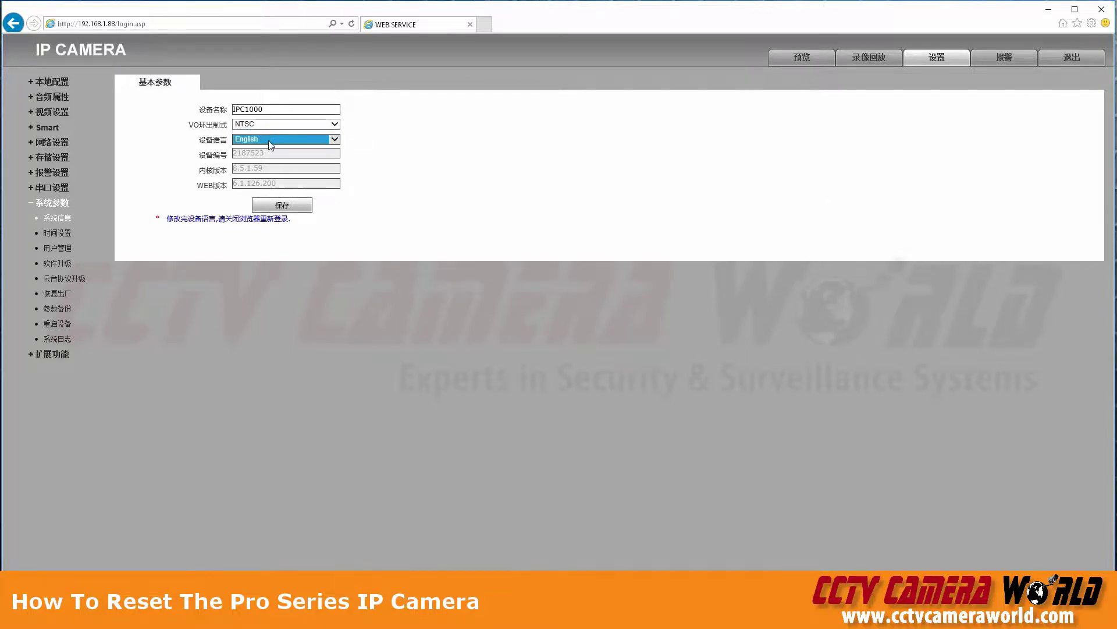
pyautogui.click(288, 214)
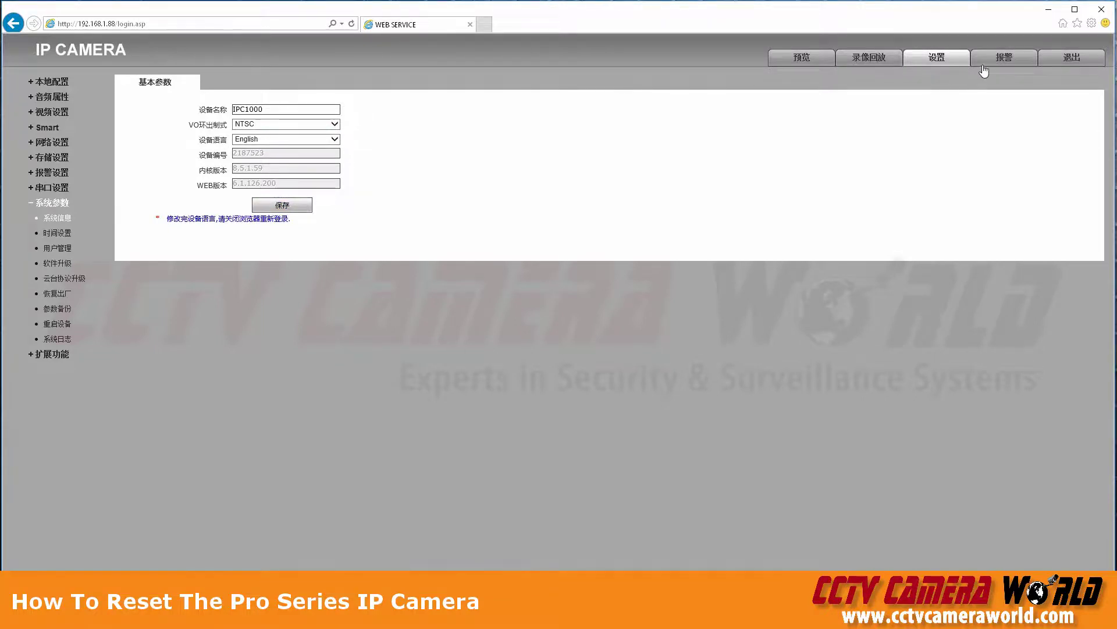
pyautogui.click(1072, 61)
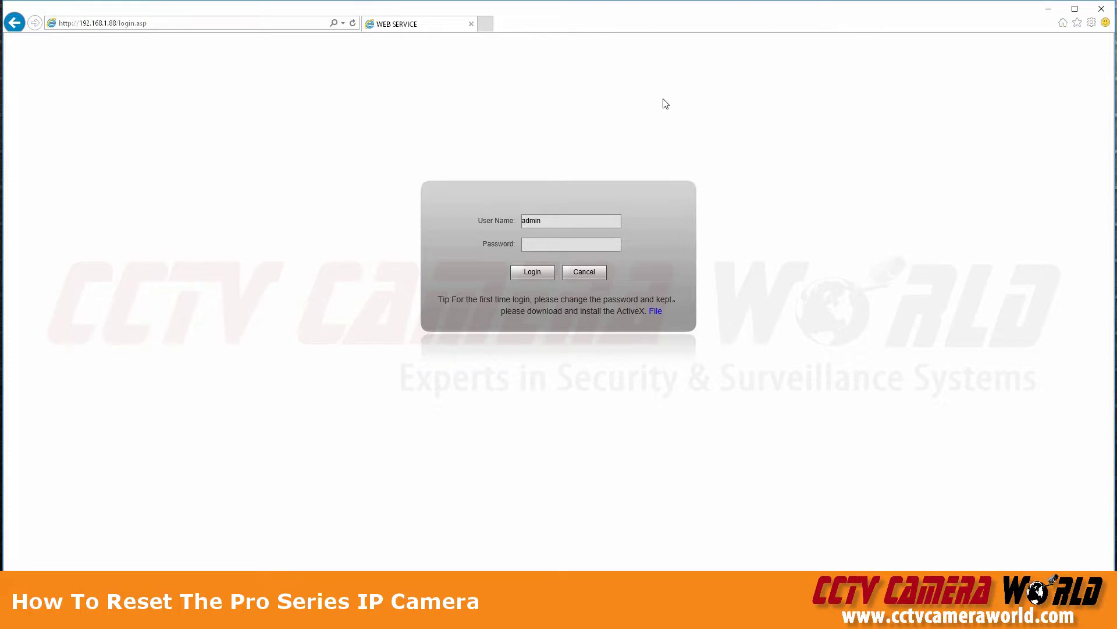
pyautogui.doubleClick(611, 220)
pyautogui.click(580, 244)
pyautogui.press('Return')
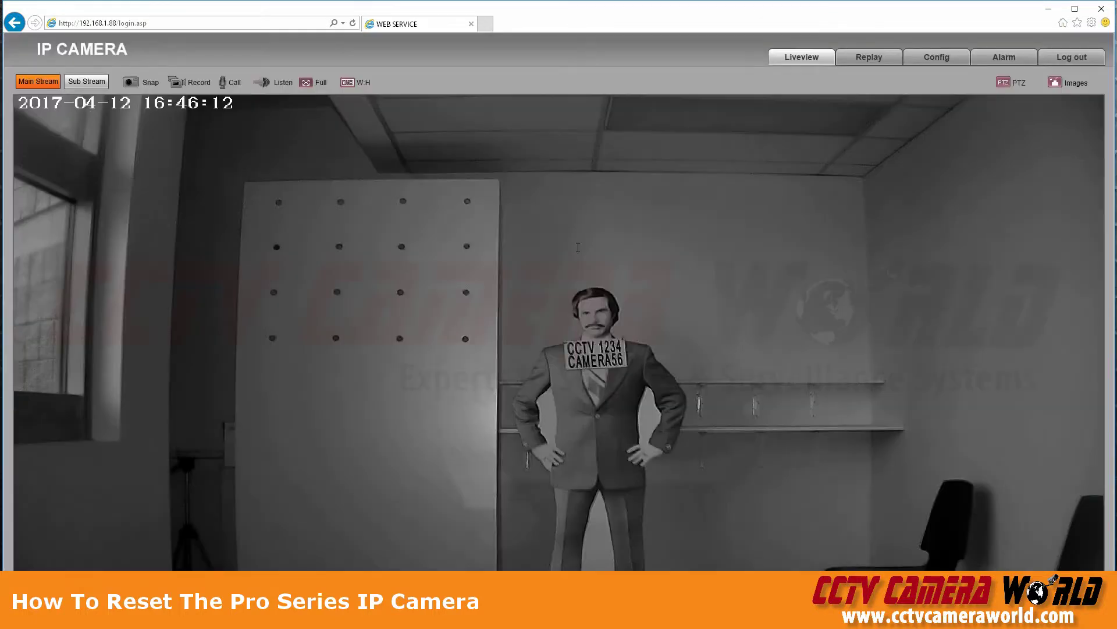